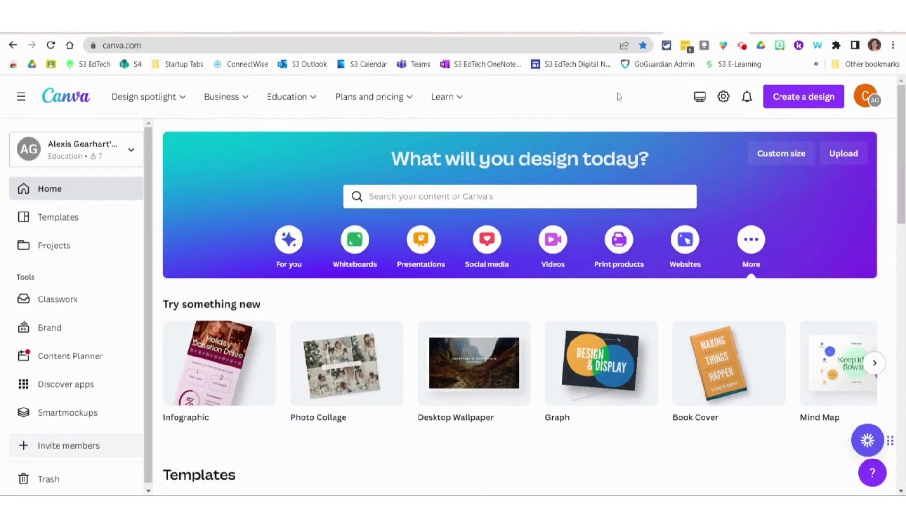
- Create a new blank design using the 8.5 × 11 in Worksheet format
left_click(802, 100)
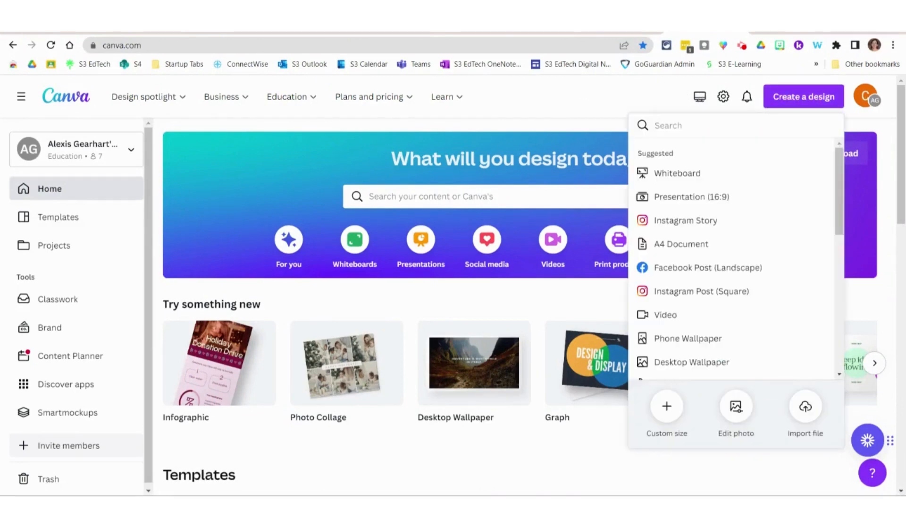
type("worksheet")
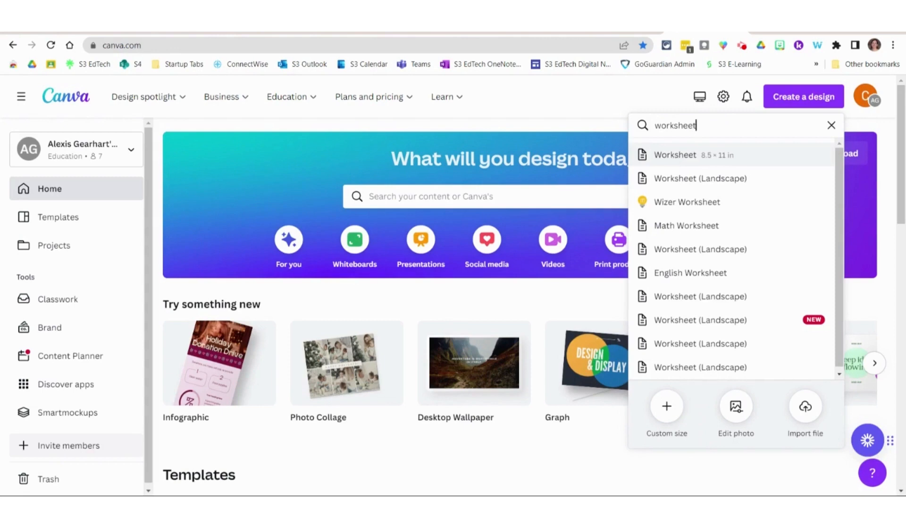
left_click(678, 155)
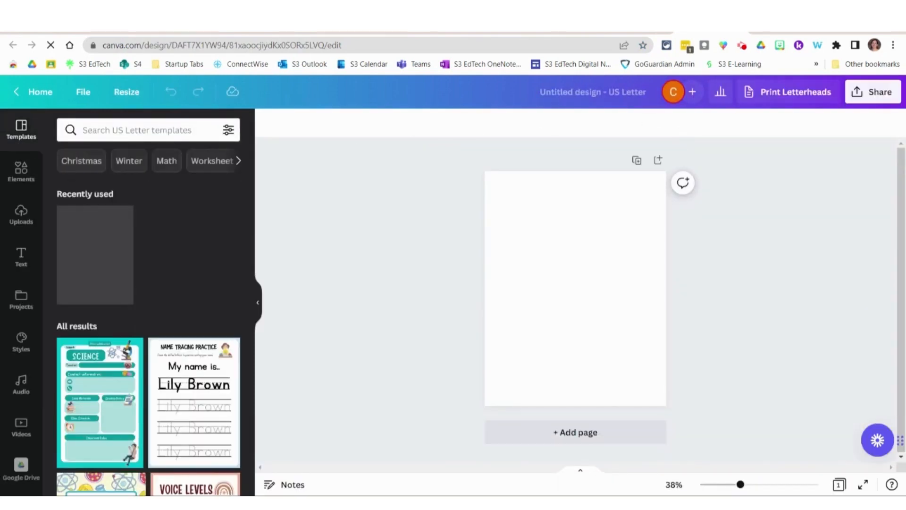
- Search the templates for "gingerbread" and apply the Gingerbread Man outline template to the blank page
left_click(154, 132)
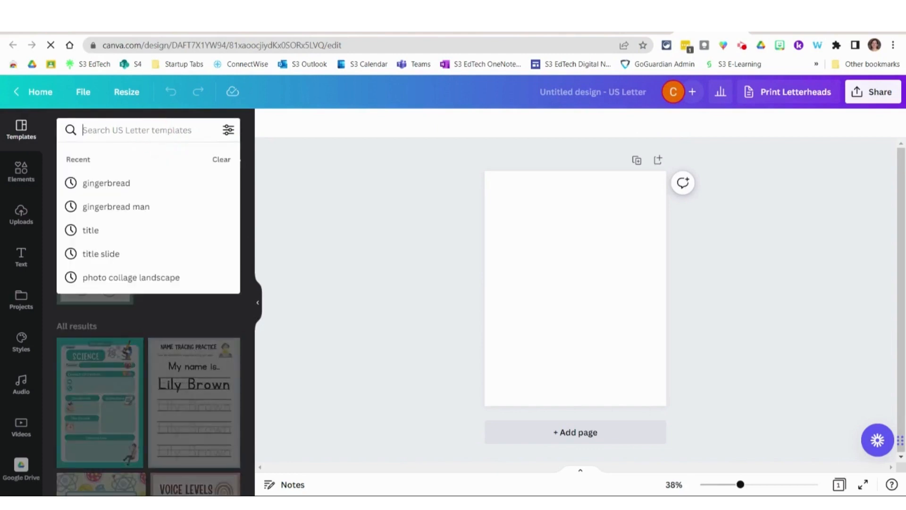
type("ging")
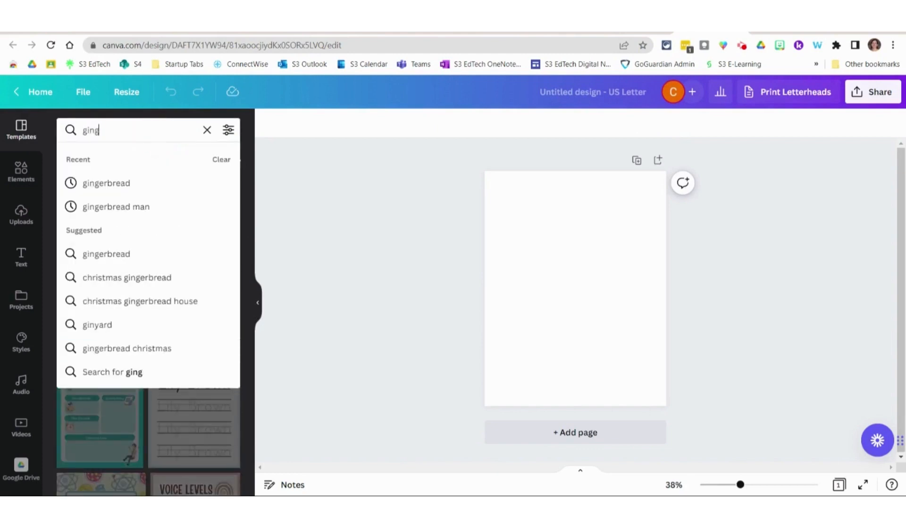
type("erbread")
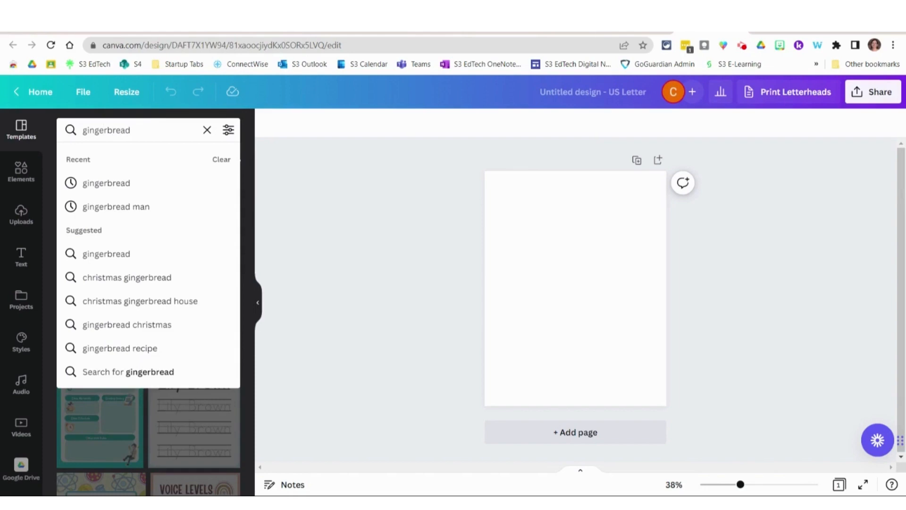
key("Return")
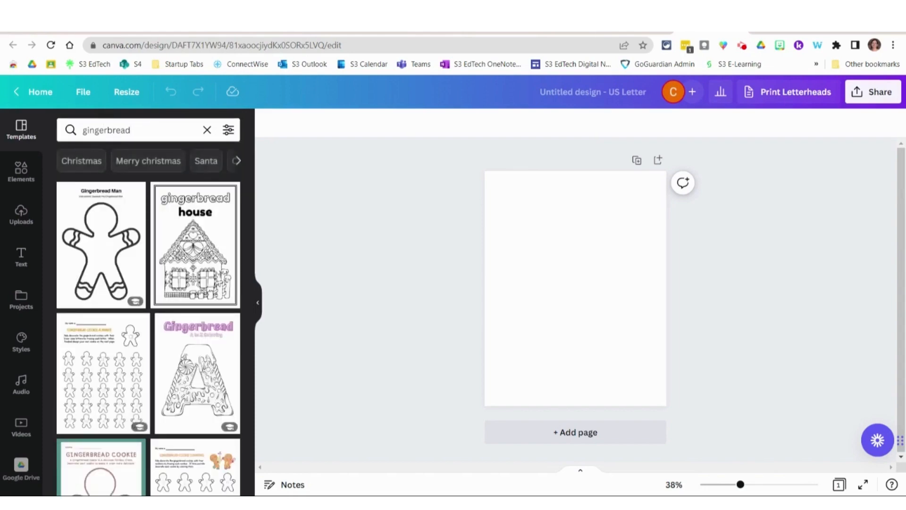
left_click(101, 249)
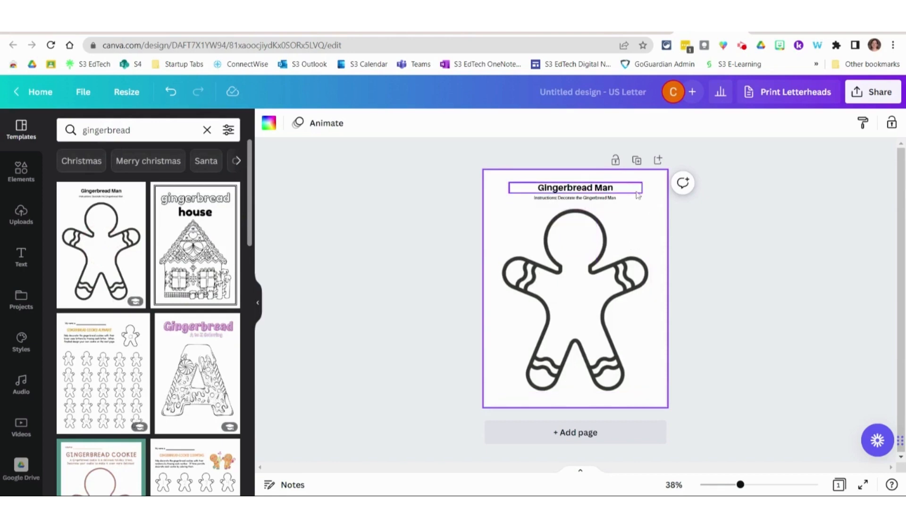
- Replace the instruction line under the title with "Please click the QR code below to hear how to make Gingerbread Man cookies."
left_click(573, 199)
left_click(572, 198)
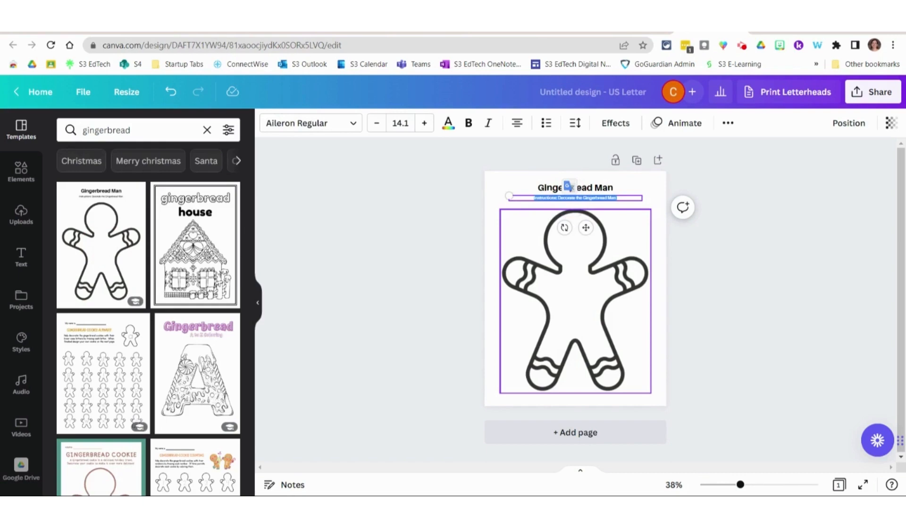
type("Please click the QR code below to hear how to make Ginger")
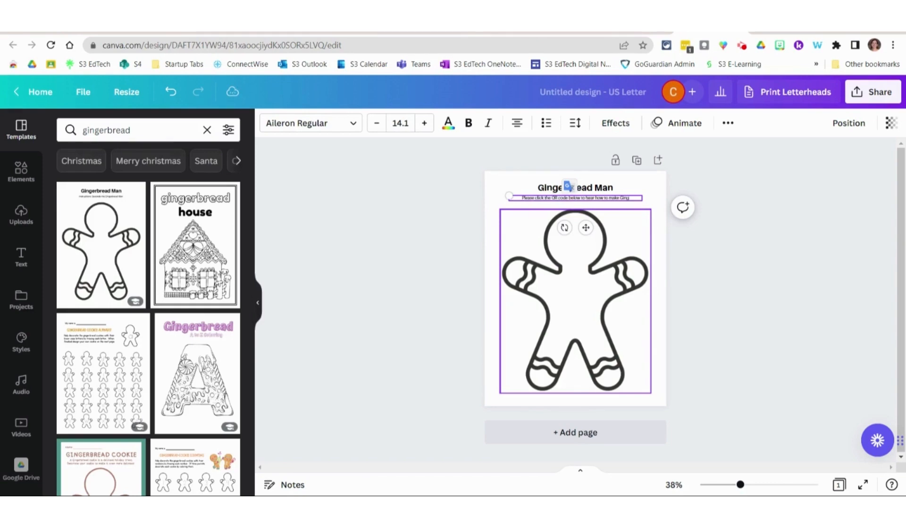
type("bread Man cookies.")
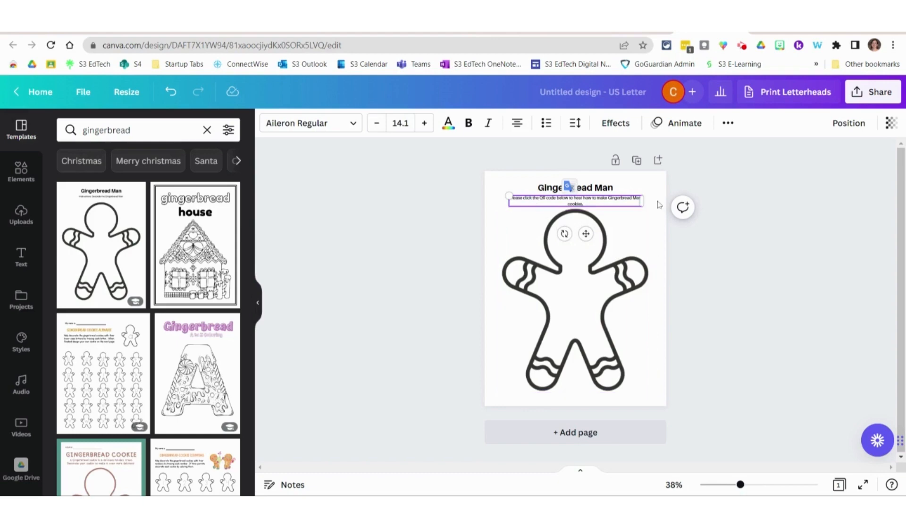
- Widen the instruction text box so the sentence fits on one line, and center it between the title and the gingerbread figure
left_click_drag(643, 202, 659, 200)
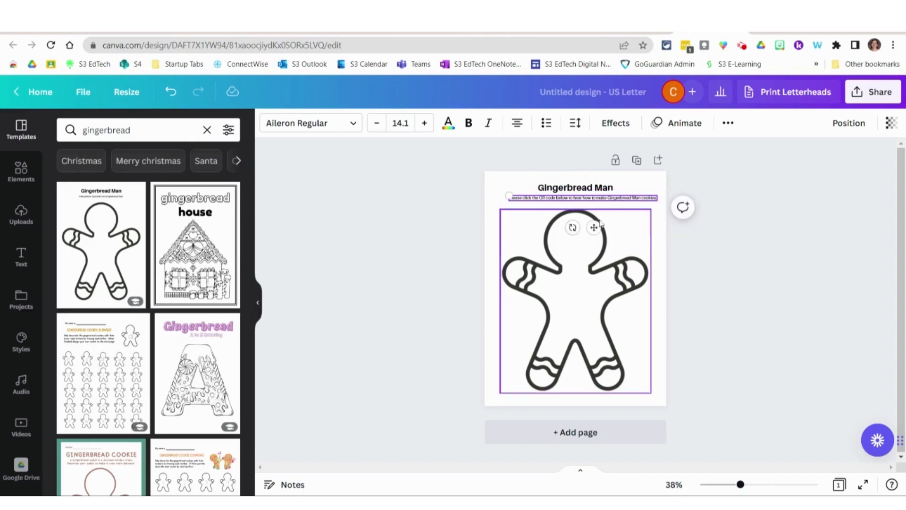
left_click_drag(594, 228, 590, 230)
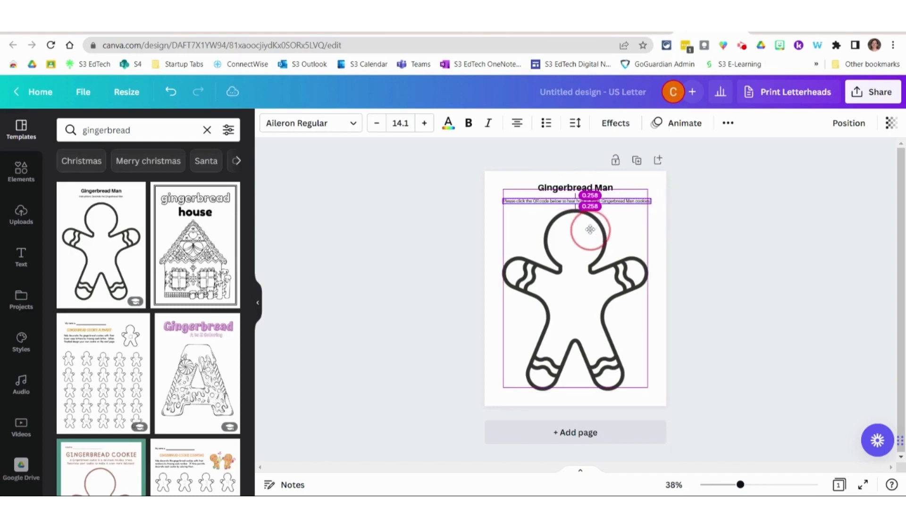
left_click(760, 206)
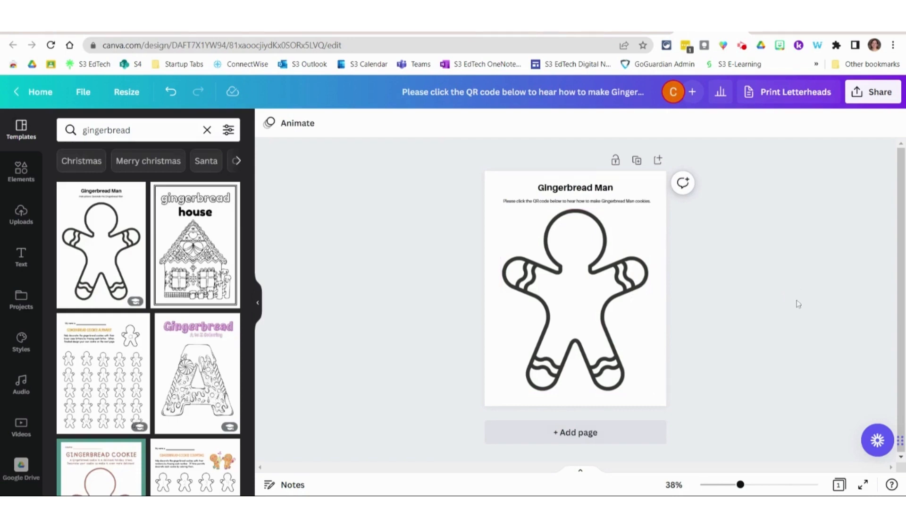
- Open the recording studio for this design and set it to No camera with the Default - Microphone (Realtek(R) Audio)
left_click(877, 94)
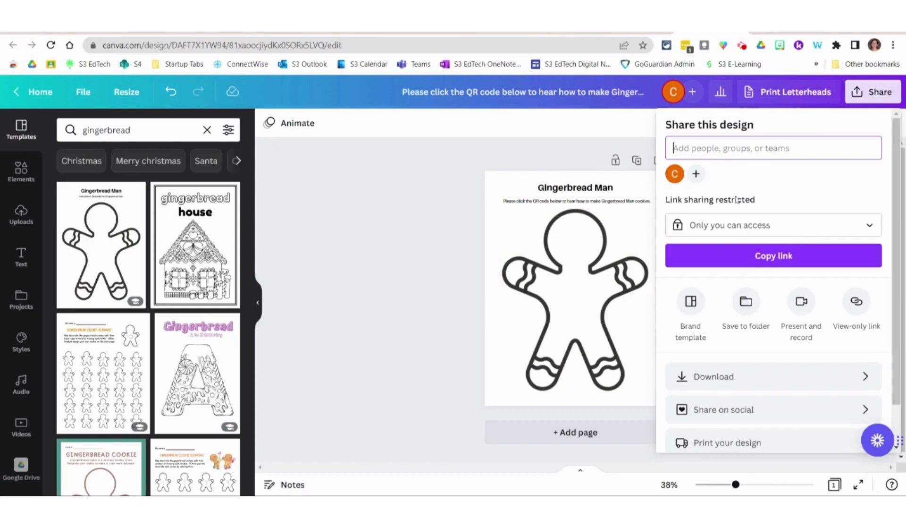
left_click(805, 314)
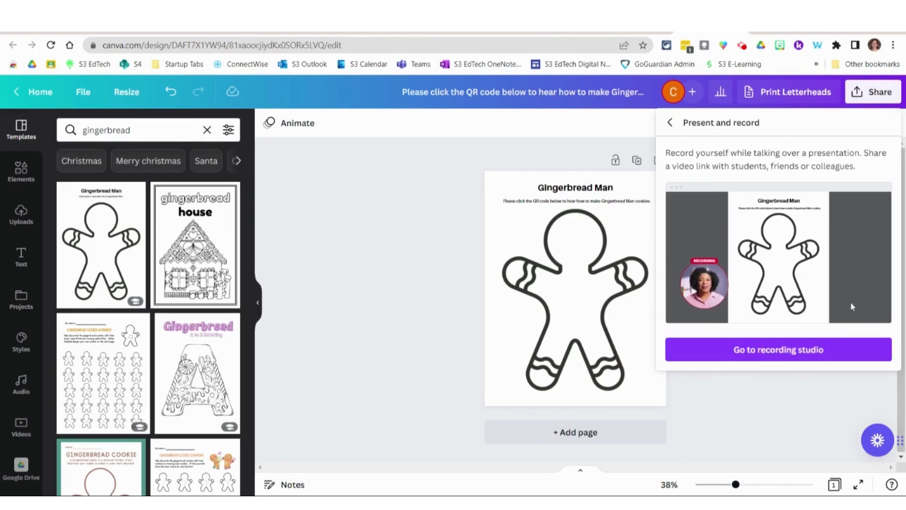
left_click(842, 356)
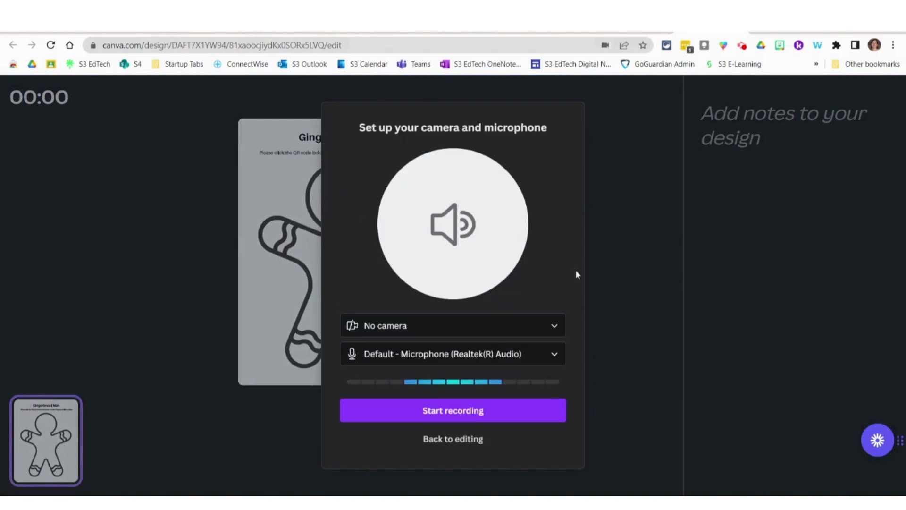
left_click(556, 329)
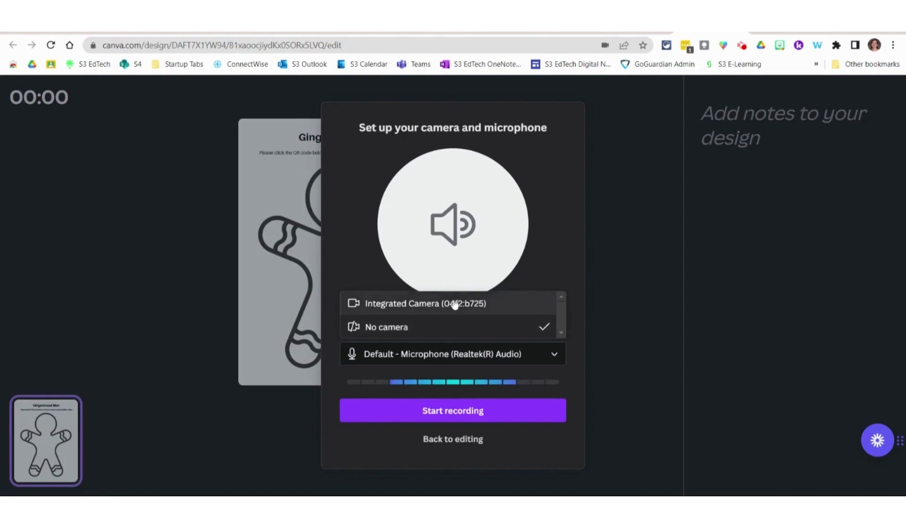
left_click(470, 336)
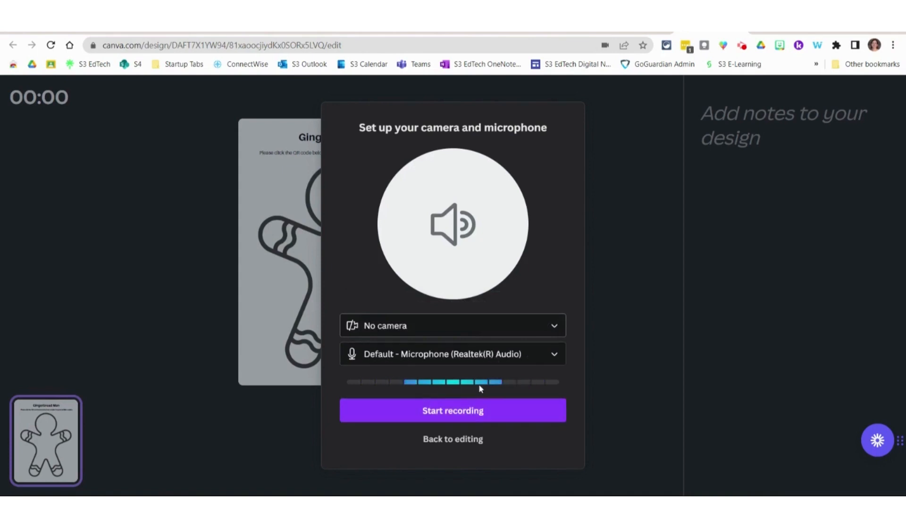
left_click(555, 360)
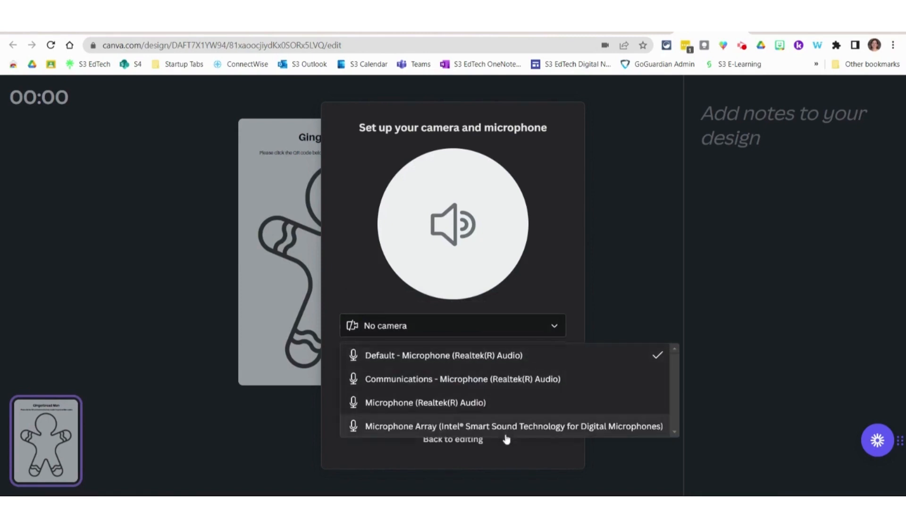
left_click(528, 360)
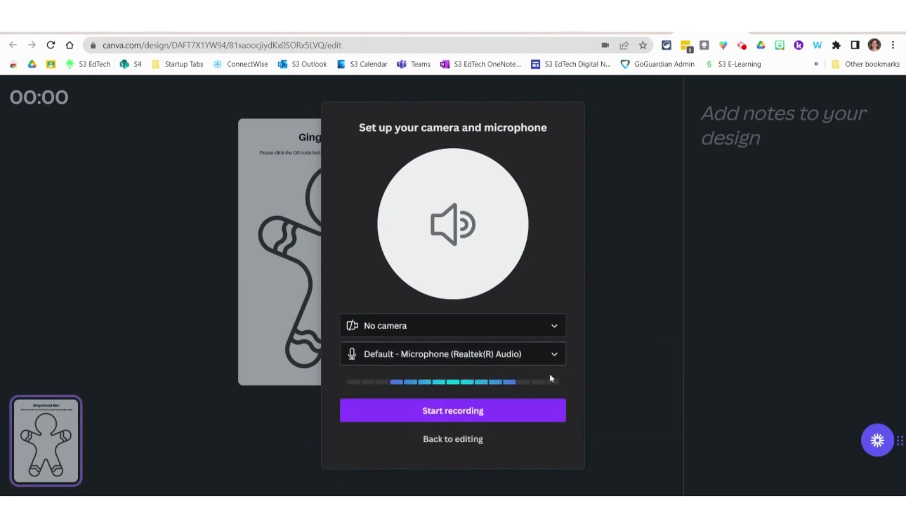
- Record the spoken cookie instructions over the worksheet, end the recording, and save it before returning to editing
left_click(451, 412)
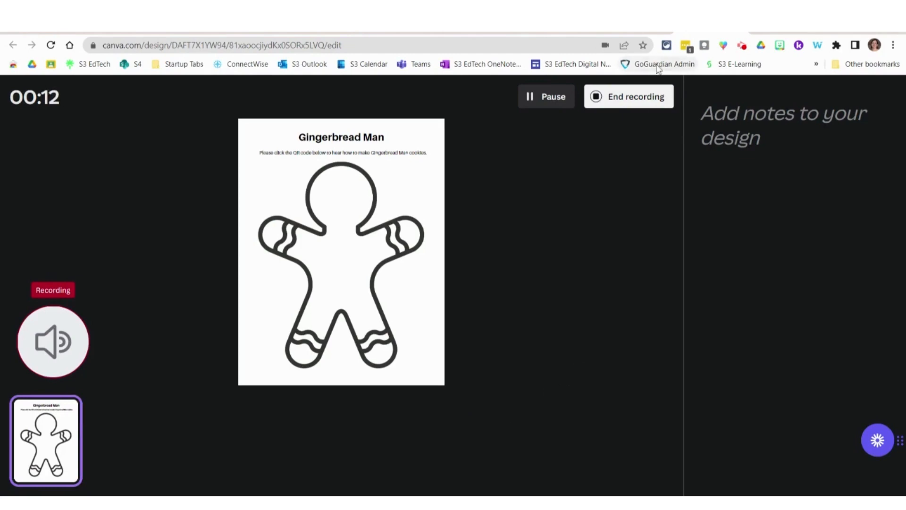
left_click(637, 98)
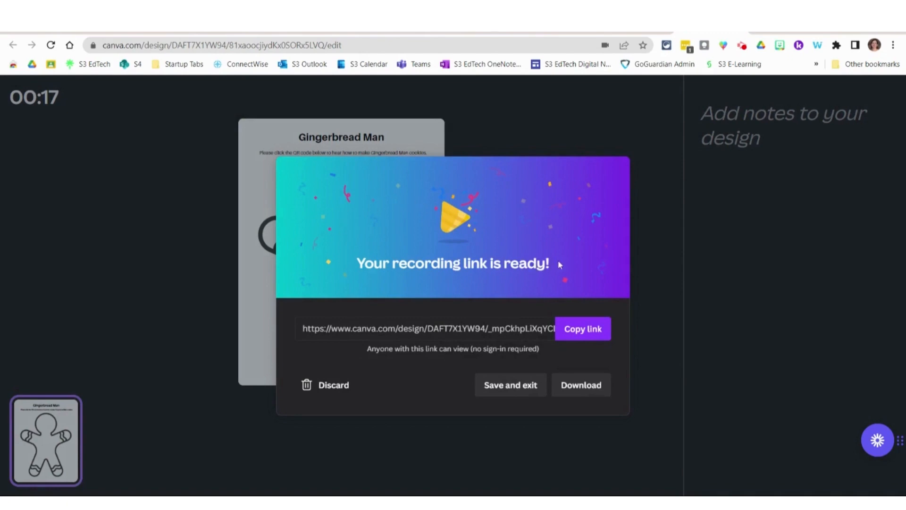
left_click(510, 395)
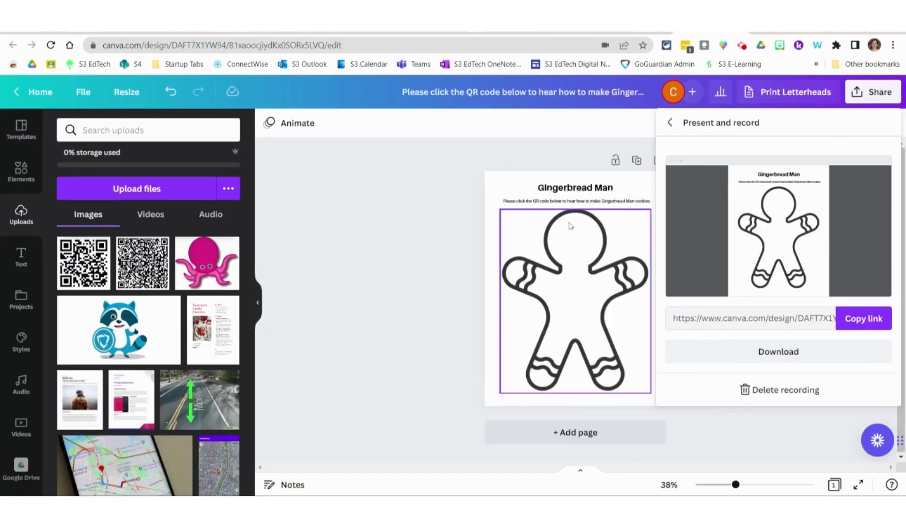
- Add the uploaded audio "Recording Dec 5, 2022, 4:23 PM" to the worksheet page
left_click(432, 180)
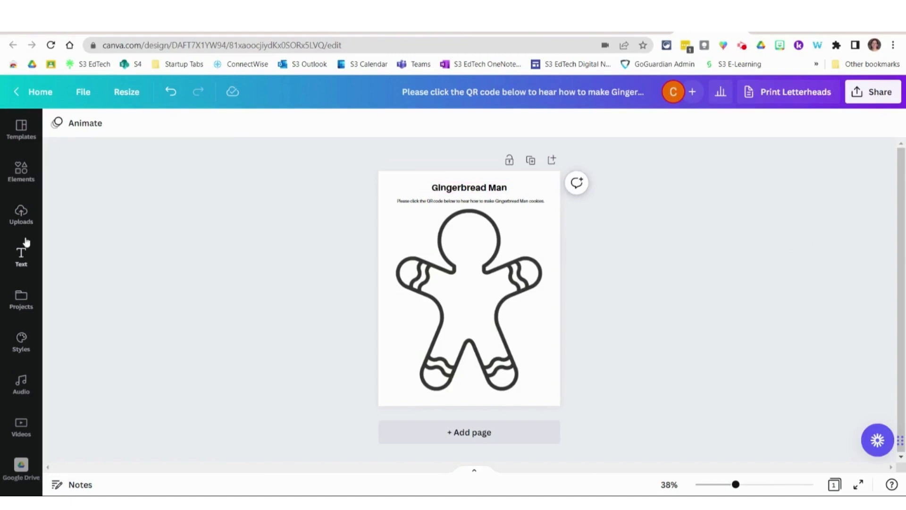
left_click(27, 215)
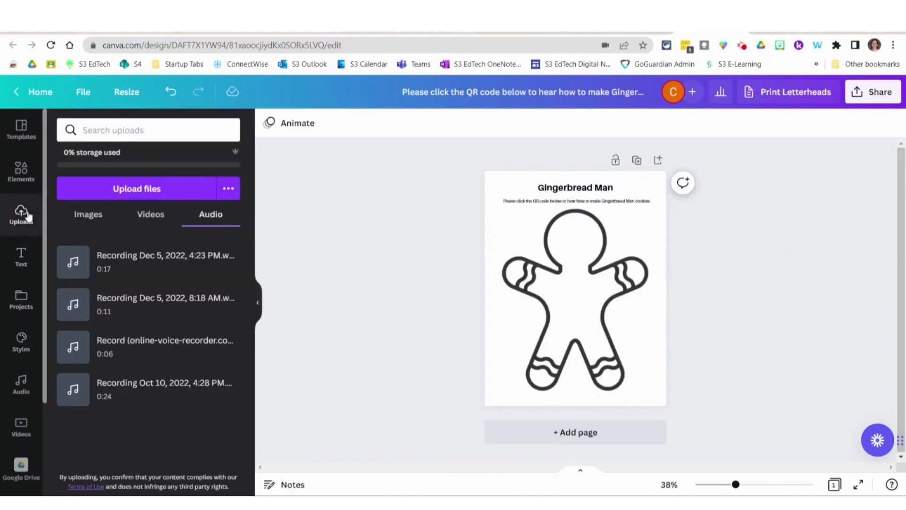
left_click(216, 218)
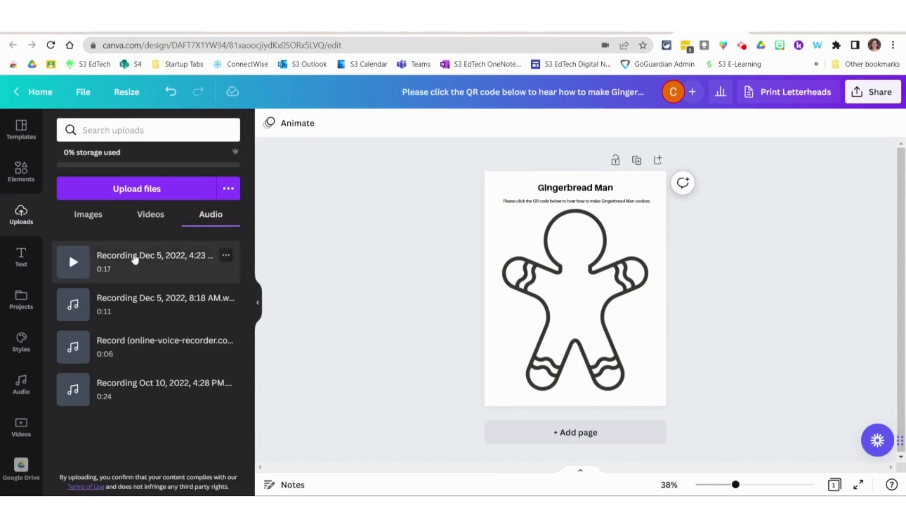
left_click(134, 259)
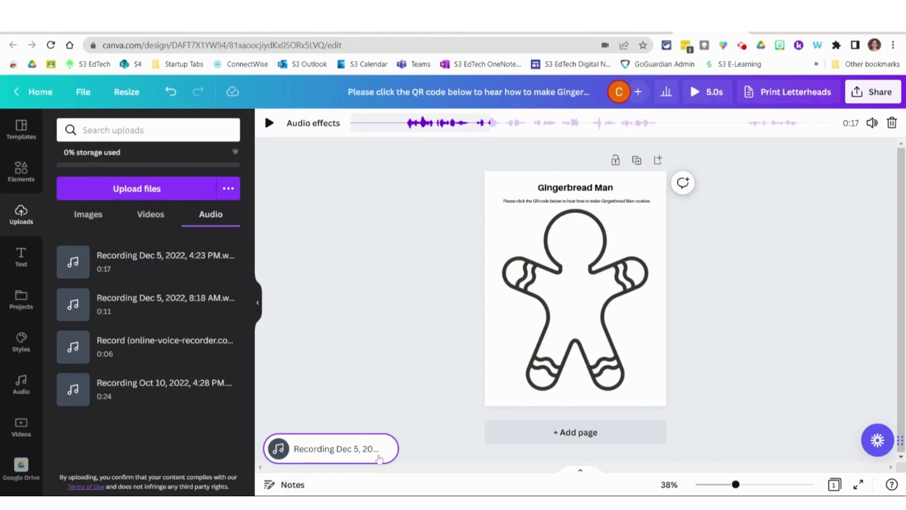
left_click(262, 305)
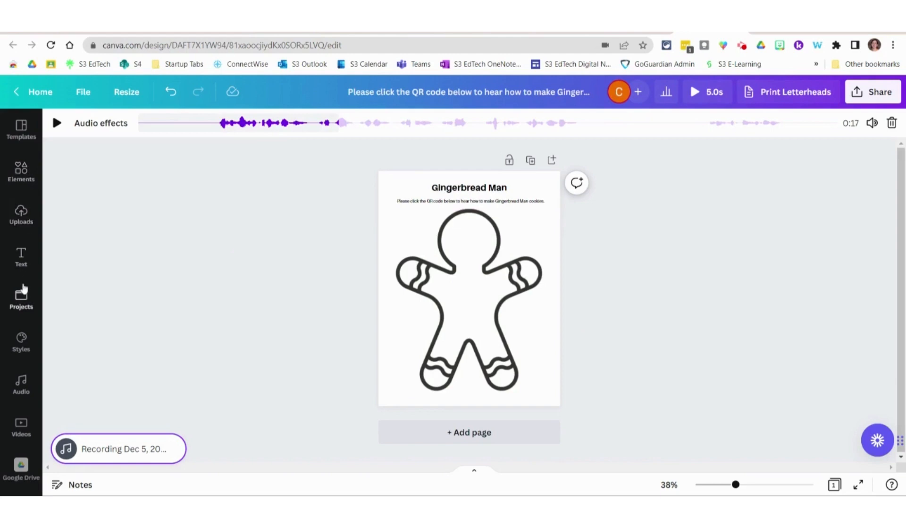
- Open the QR Code generator and copy the worksheet's view-only link from its sharing options
scroll(23, 293, "down", 3)
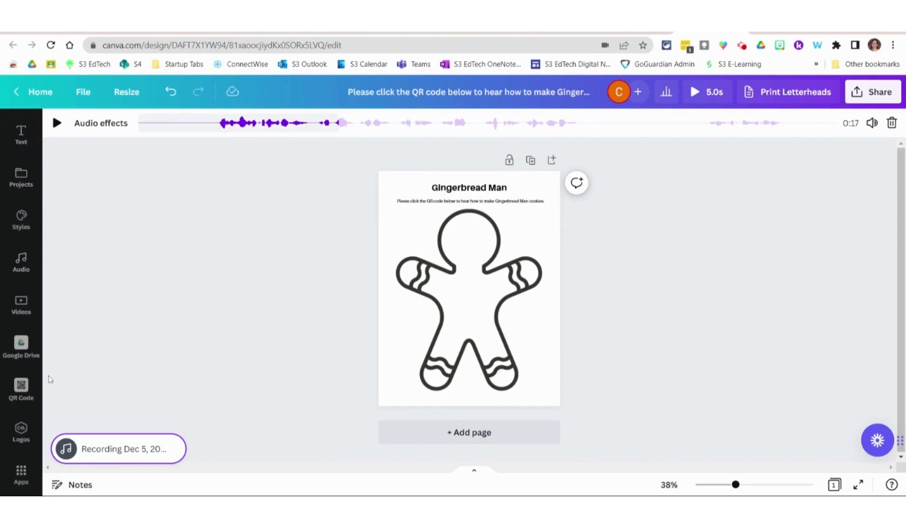
left_click(21, 388)
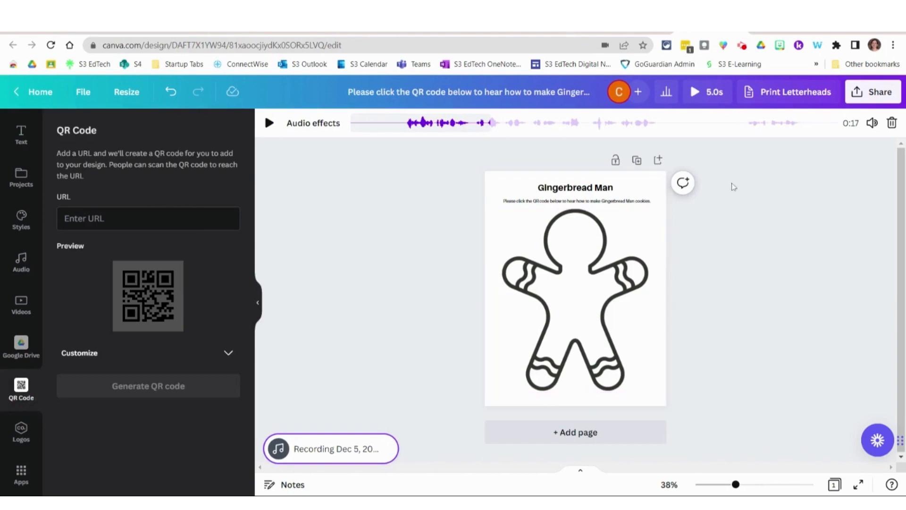
left_click(878, 97)
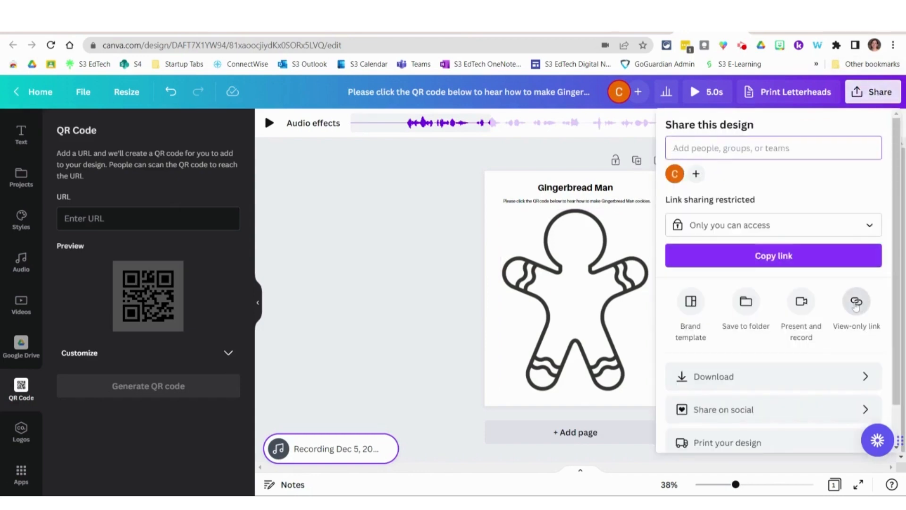
left_click(856, 303)
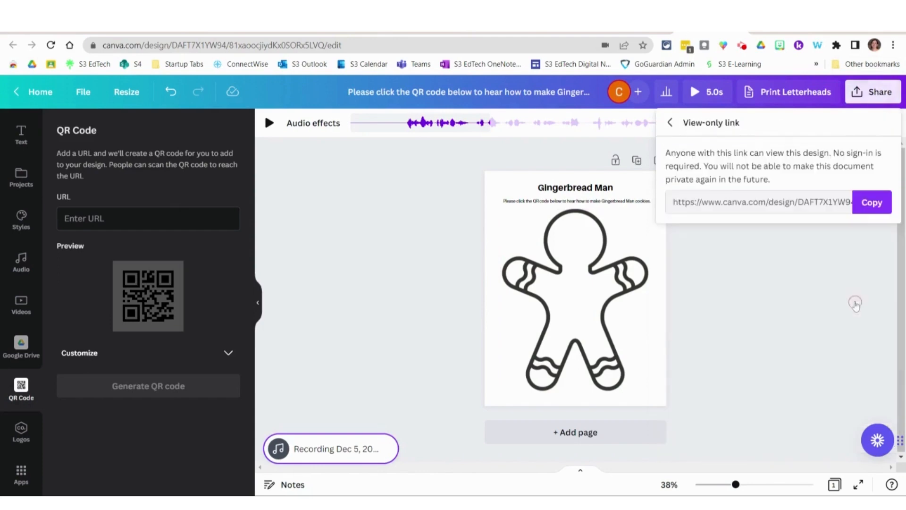
left_click(873, 203)
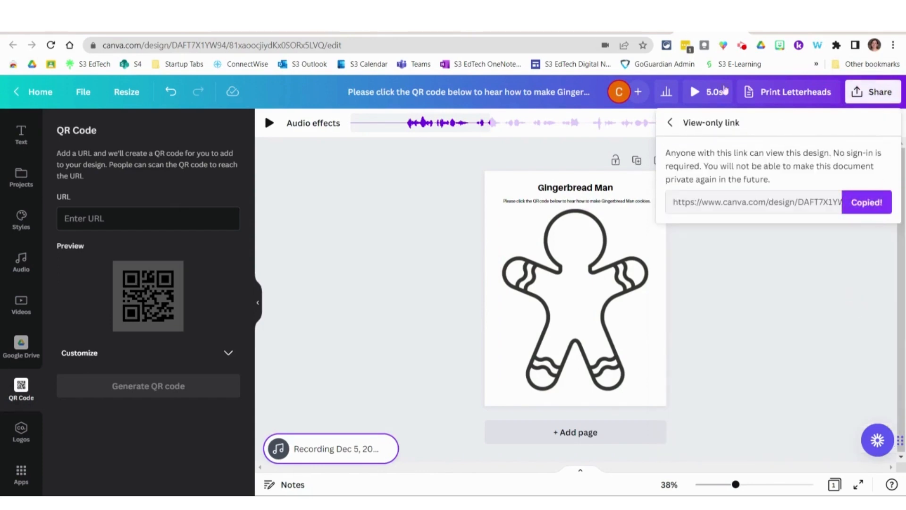
- Generate a QR code from the copied view-only link and shrink it to fit inside the gingerbread figure's torso
left_click(91, 219)
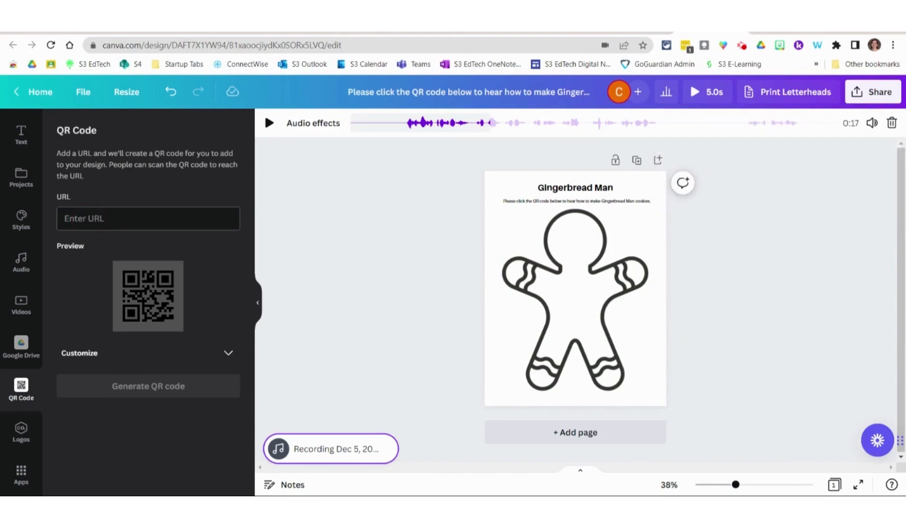
key("ctrl+v")
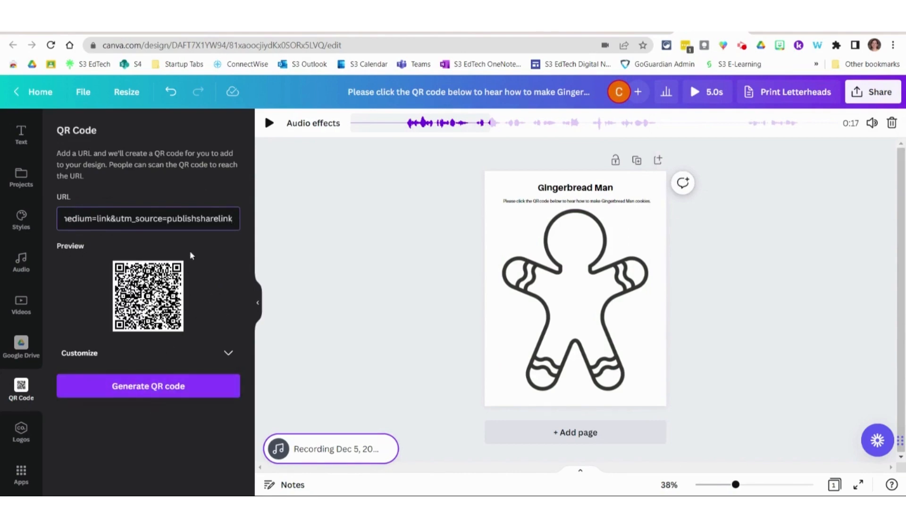
left_click(144, 391)
left_click(144, 388)
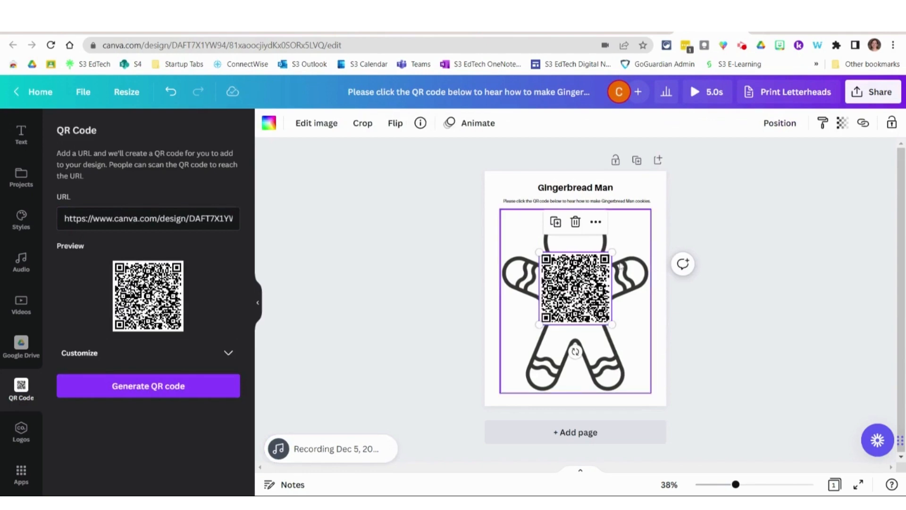
left_click_drag(612, 253, 586, 297)
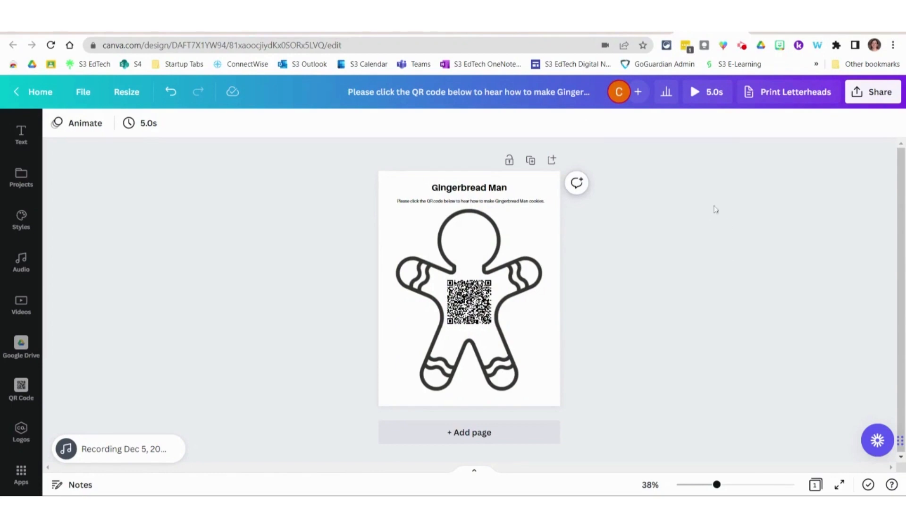
- Set the page timing to 15.0 seconds, playing the page preview before and after the change
left_click(696, 94)
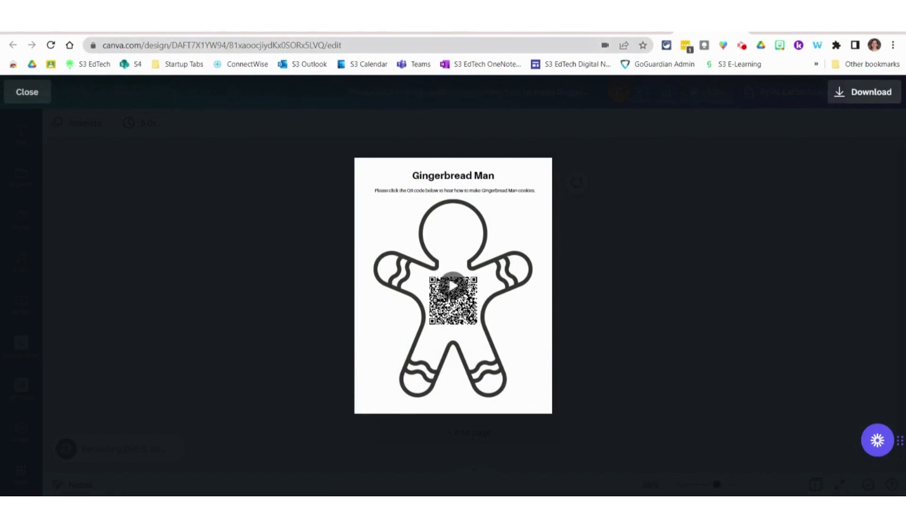
left_click(28, 93)
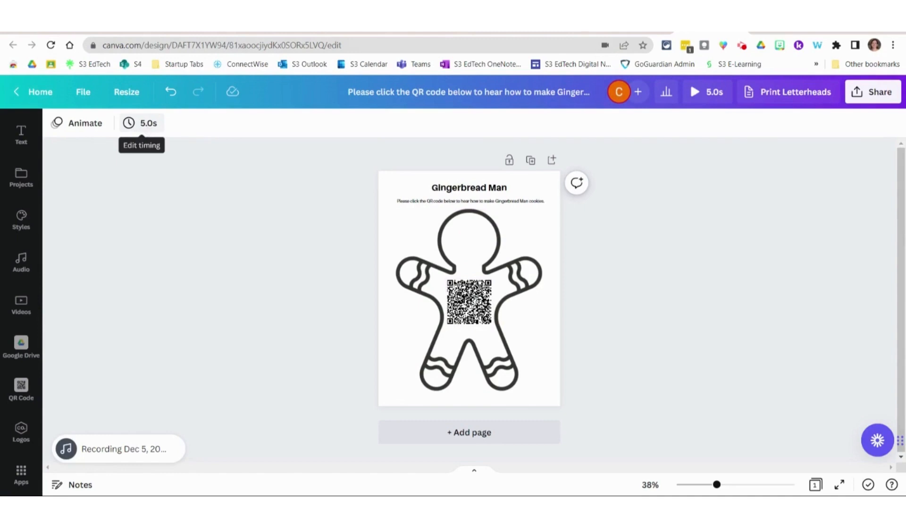
left_click(144, 125)
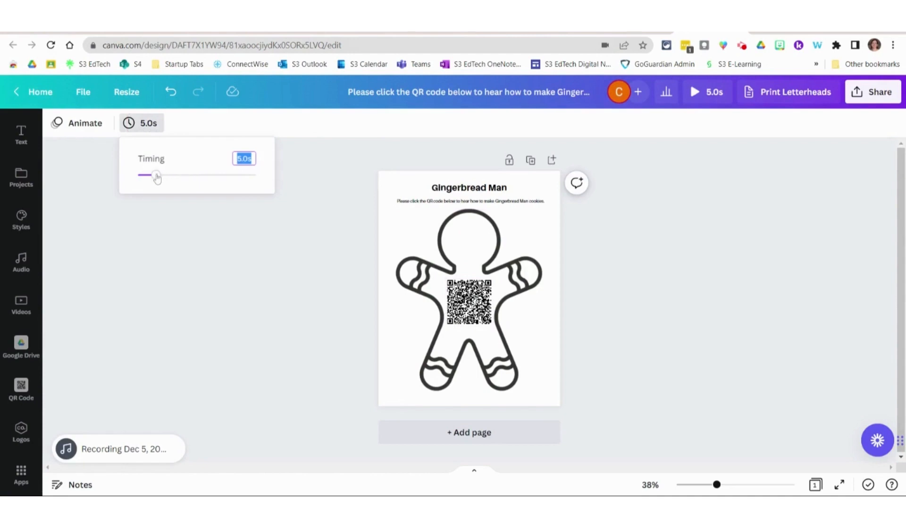
left_click_drag(157, 175, 197, 178)
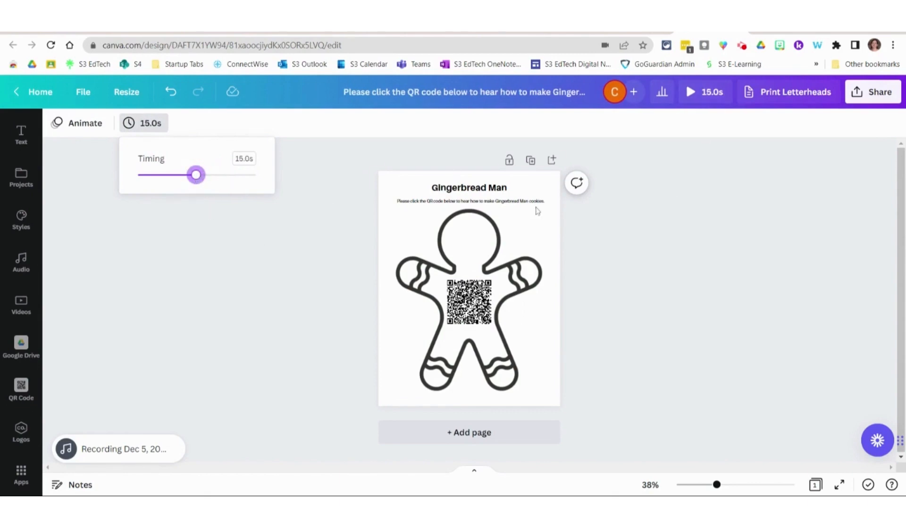
left_click(237, 250)
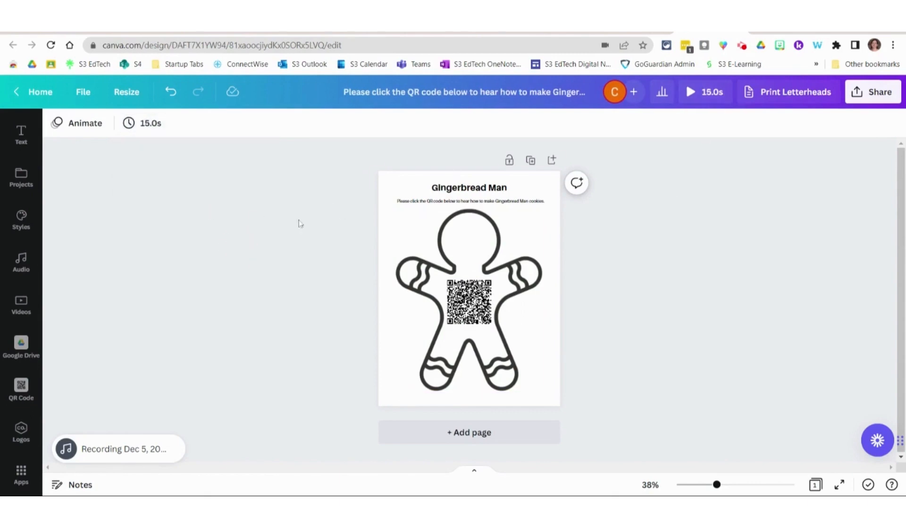
left_click(691, 93)
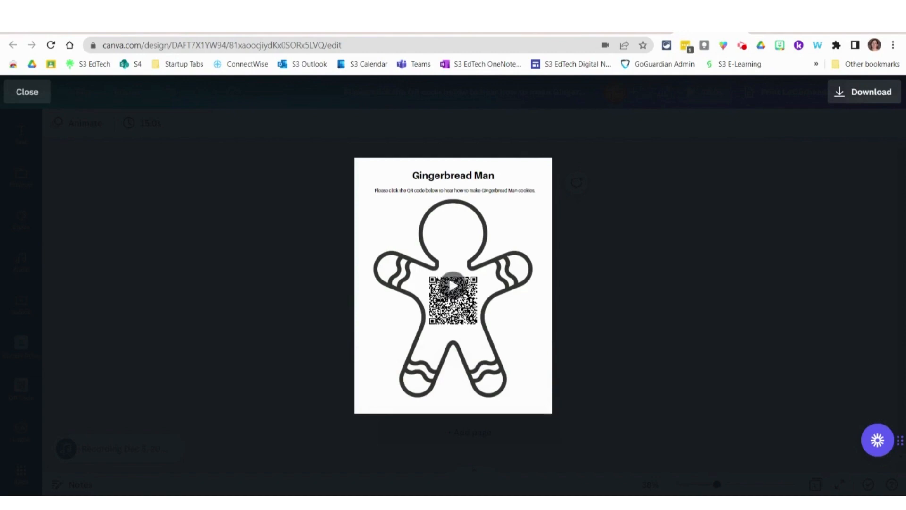
left_click(33, 95)
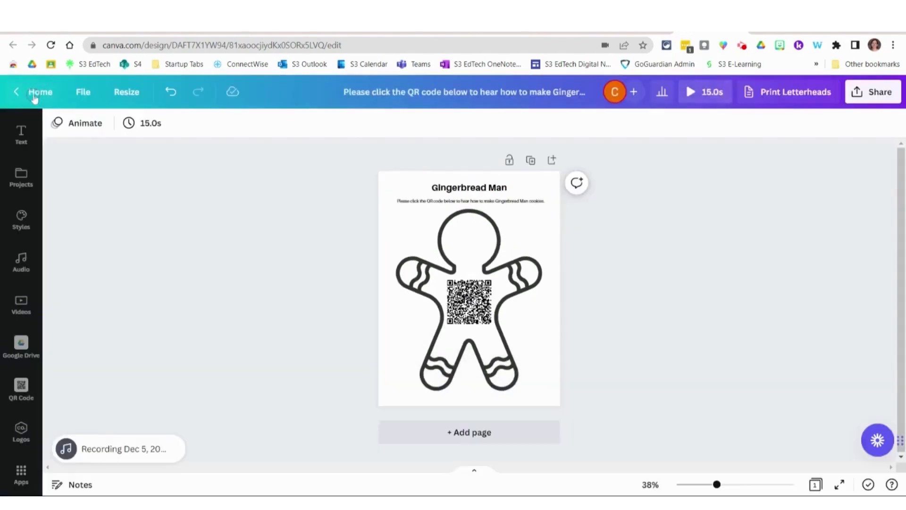
- Shorten the page timing to 13.0 seconds and play the preview to check it against the recorded audio
left_click(149, 129)
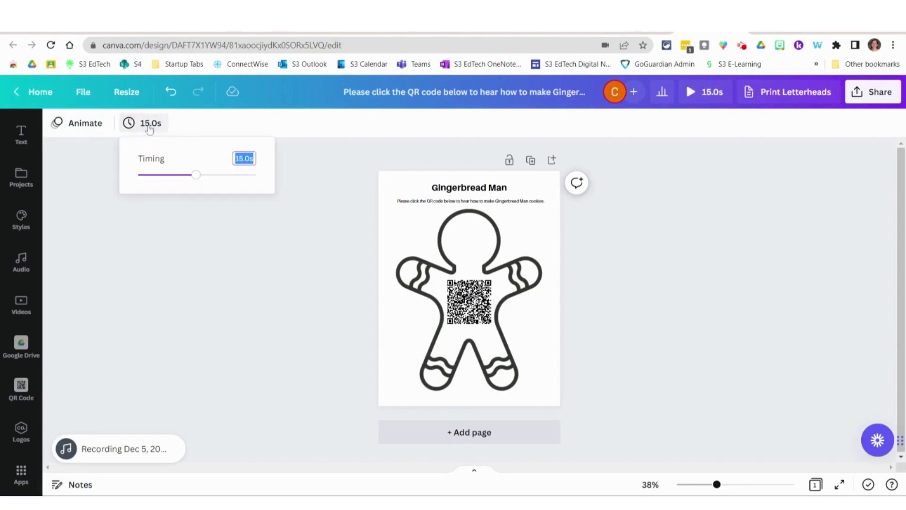
left_click(197, 175)
left_click_drag(196, 175, 189, 175)
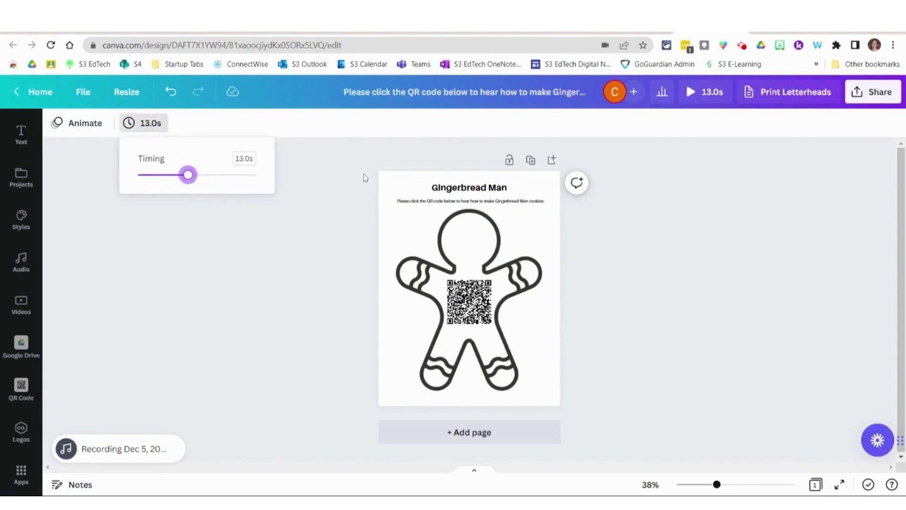
left_click(166, 241)
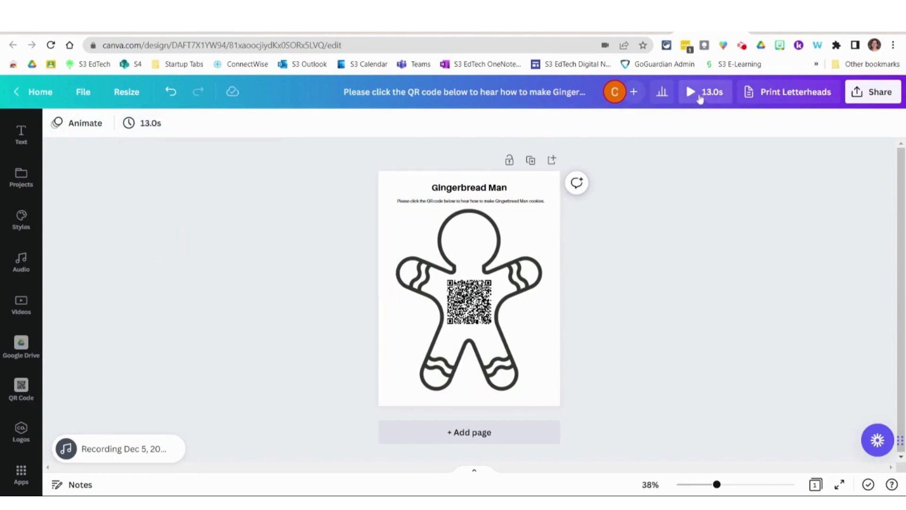
left_click(699, 95)
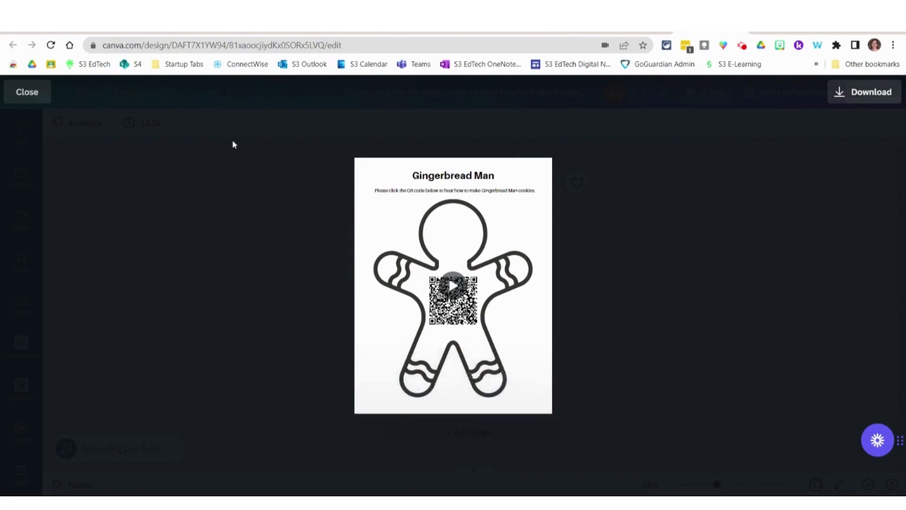
left_click(26, 92)
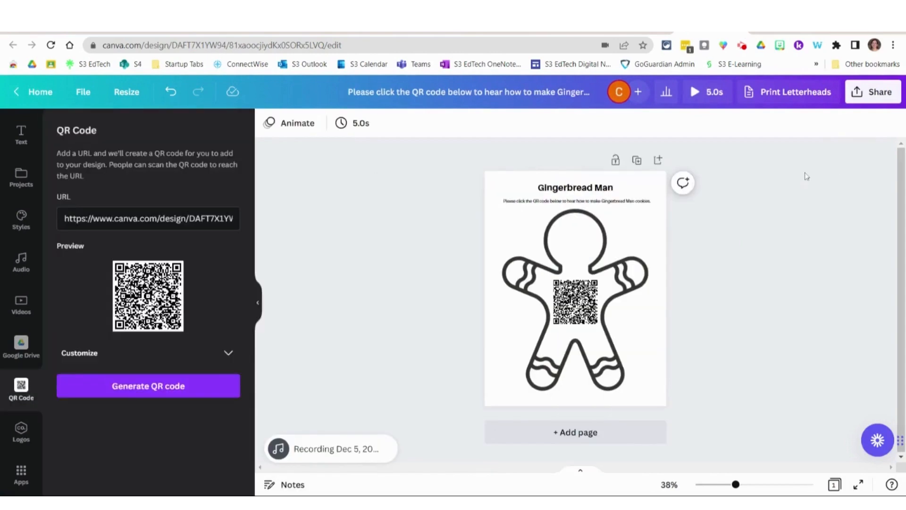
- Download the worksheet as a PDF Standard file with the download settings saved
left_click(874, 94)
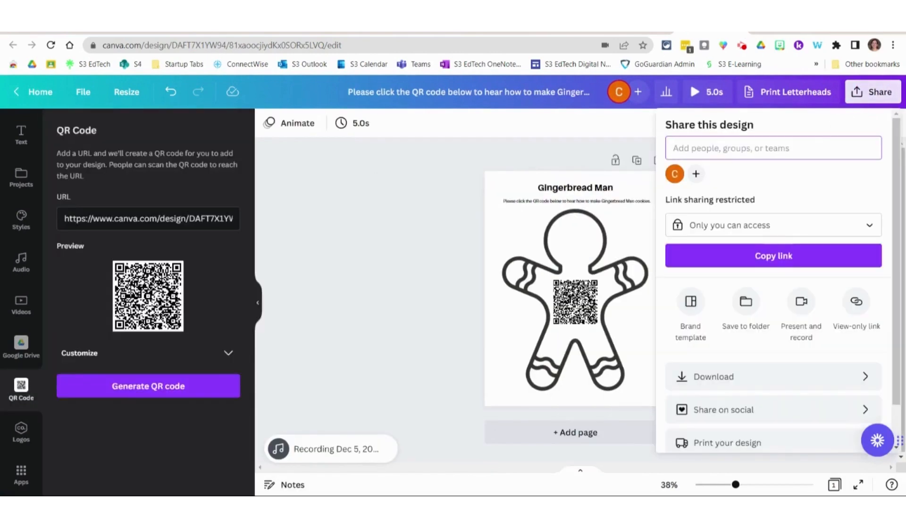
left_click(859, 381)
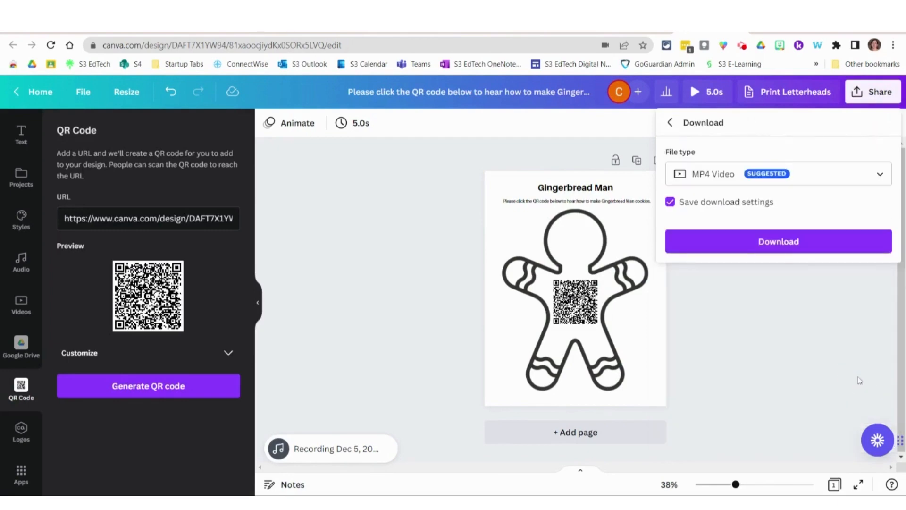
left_click(880, 176)
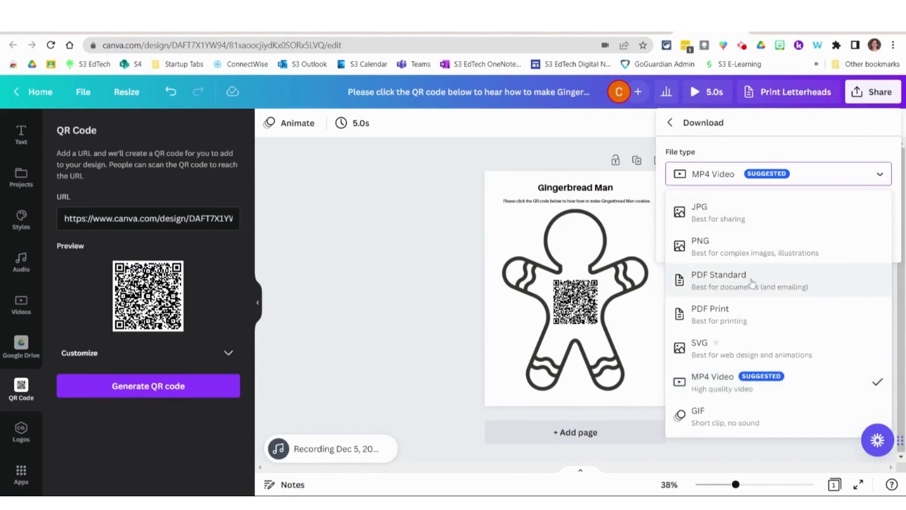
left_click(723, 285)
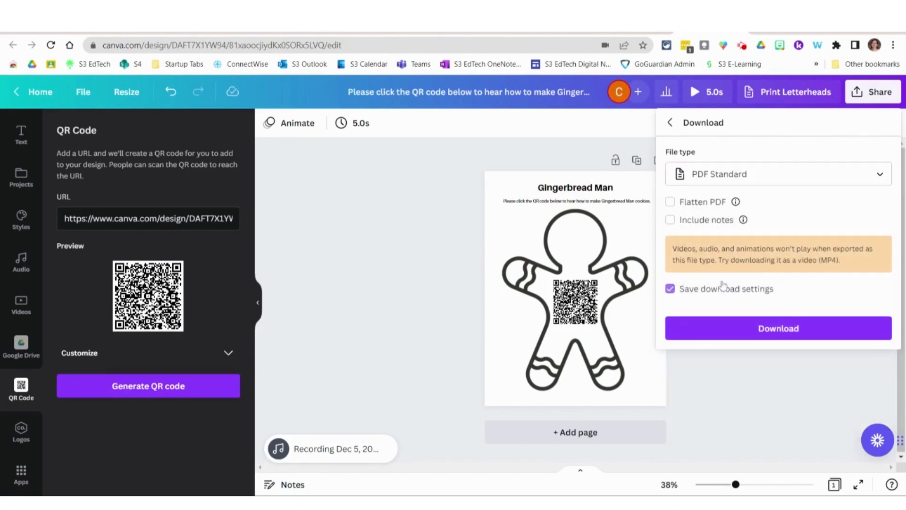
left_click(781, 330)
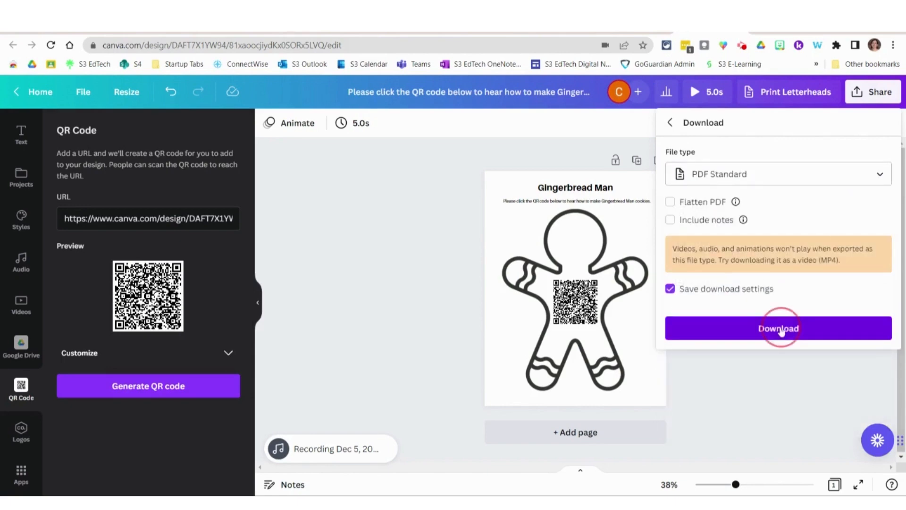